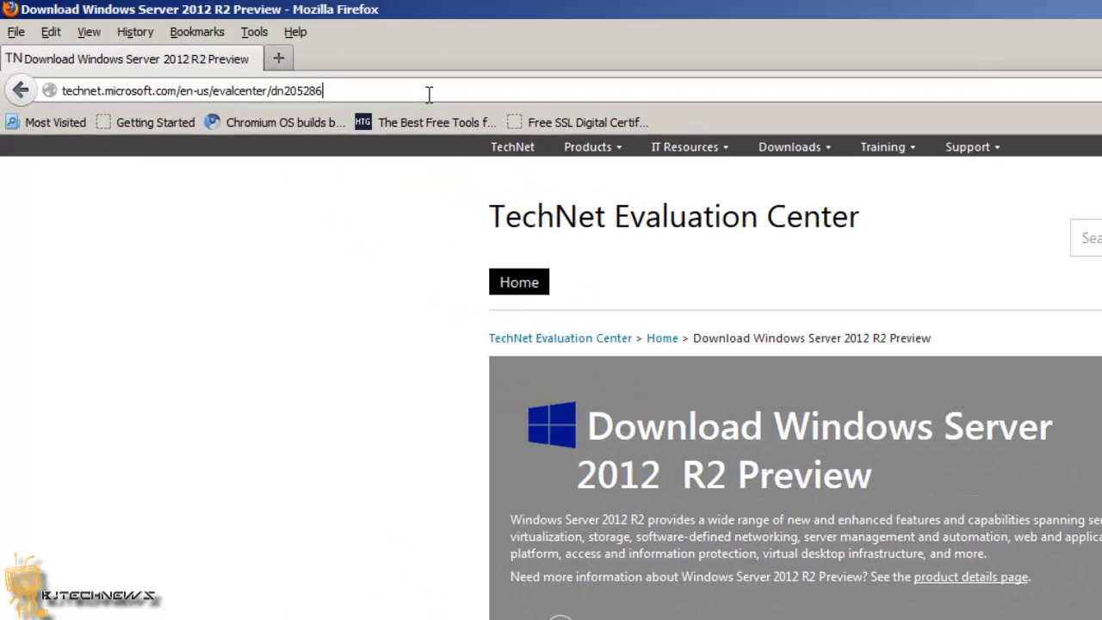
Check the Select a version list on the TechNet download page without choosing a version
left_click(267, 58)
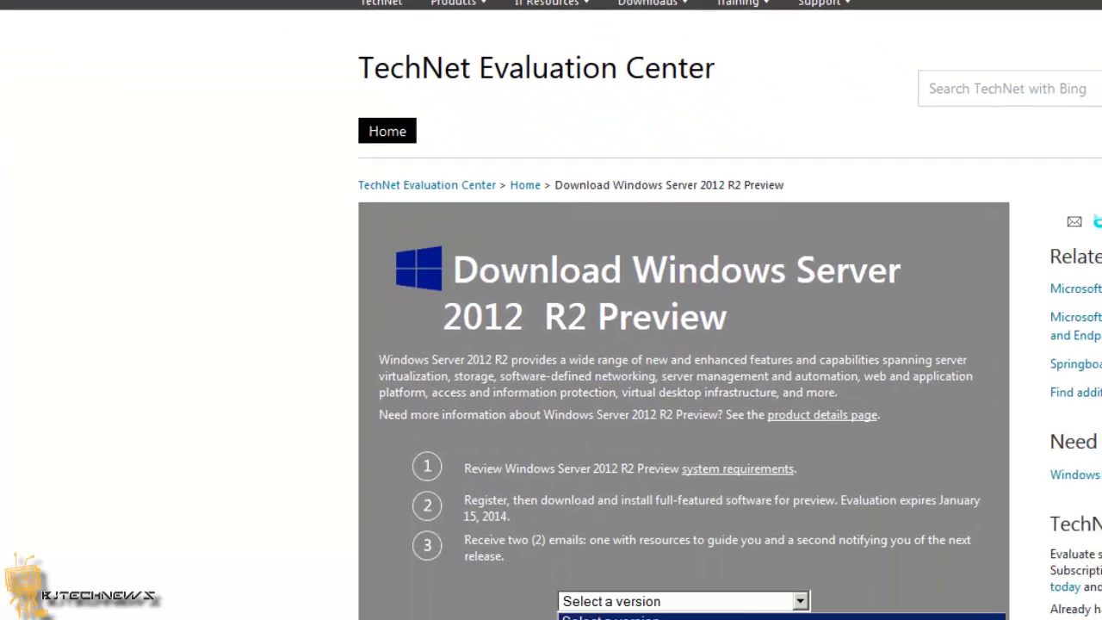
left_click(685, 598)
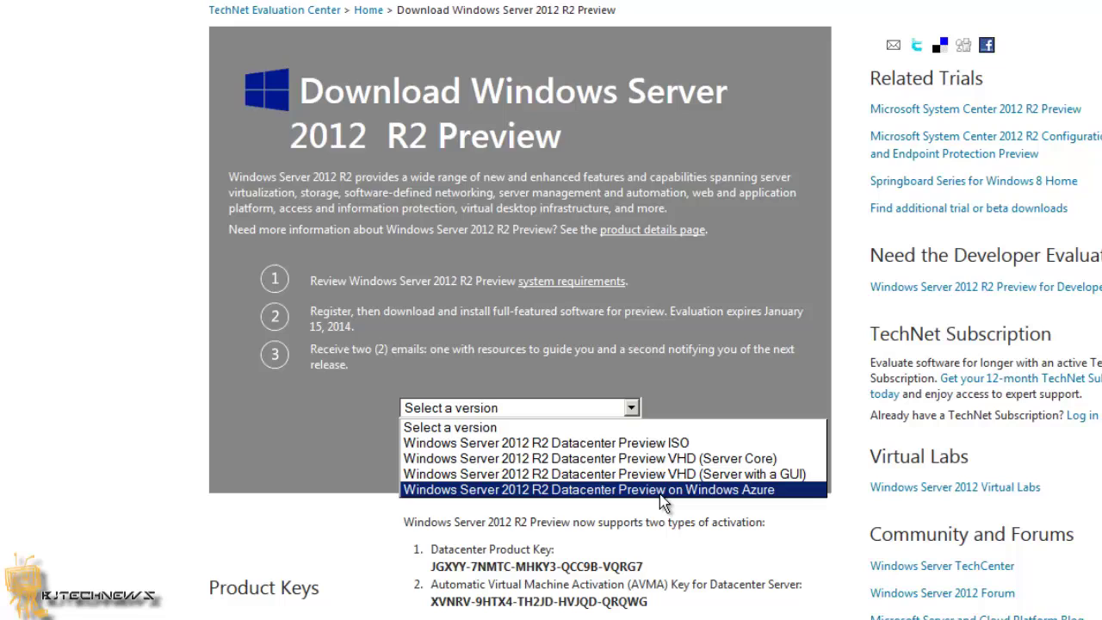
left_click(697, 613)
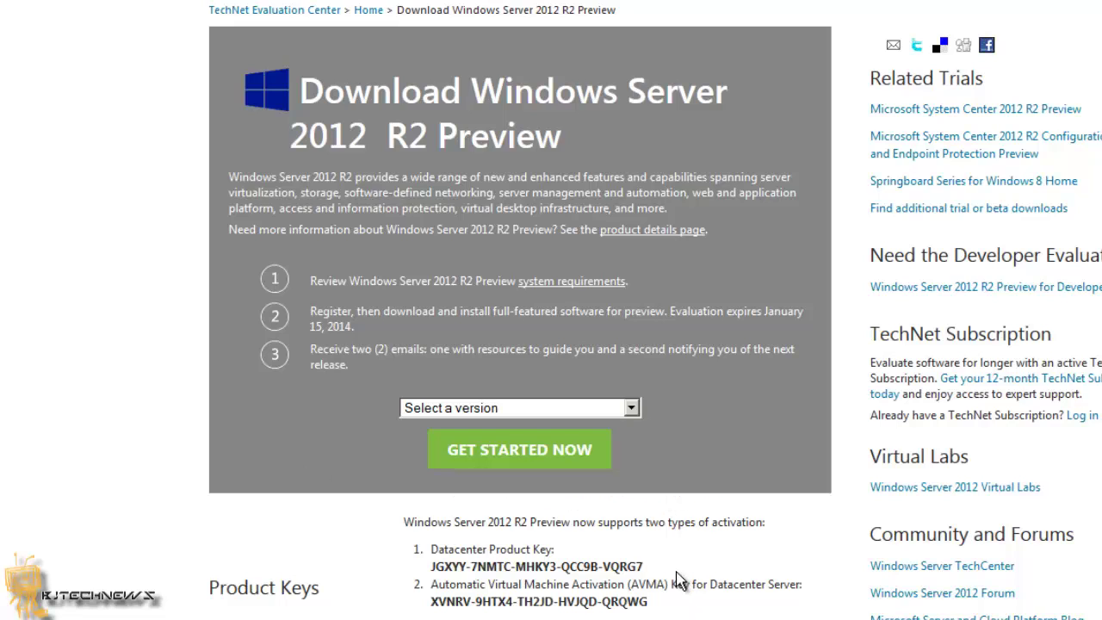
Drag-select the Datacenter and AVMA product key text under Product Keys
left_click_drag(645, 566, 487, 568)
left_click_drag(648, 602, 454, 602)
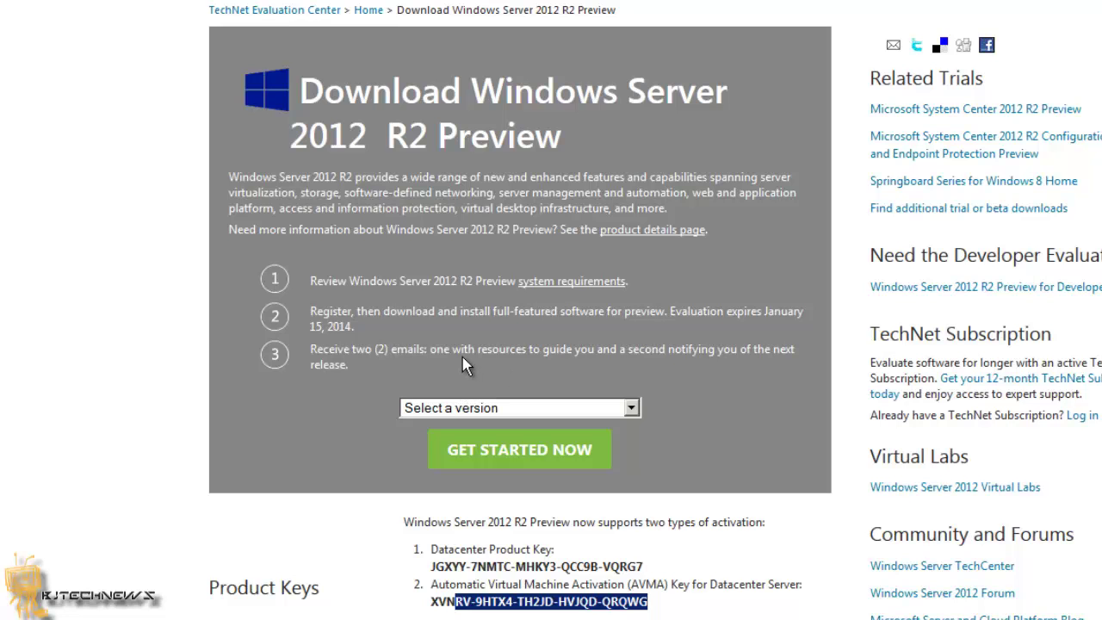
scroll(462, 357, "down", 5)
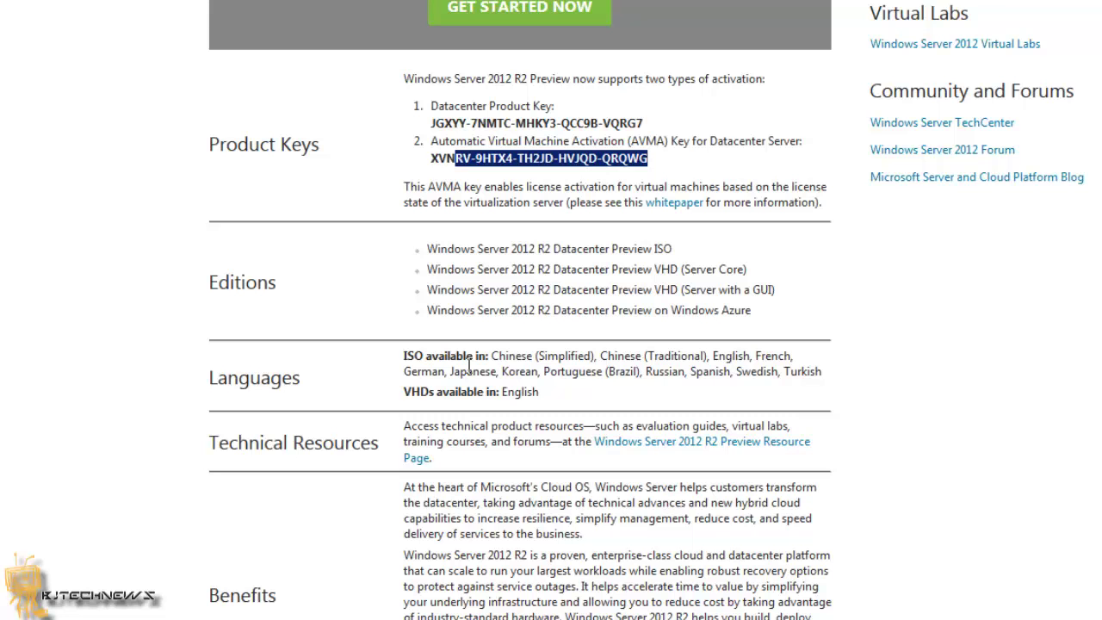
scroll(469, 366, "up", 5)
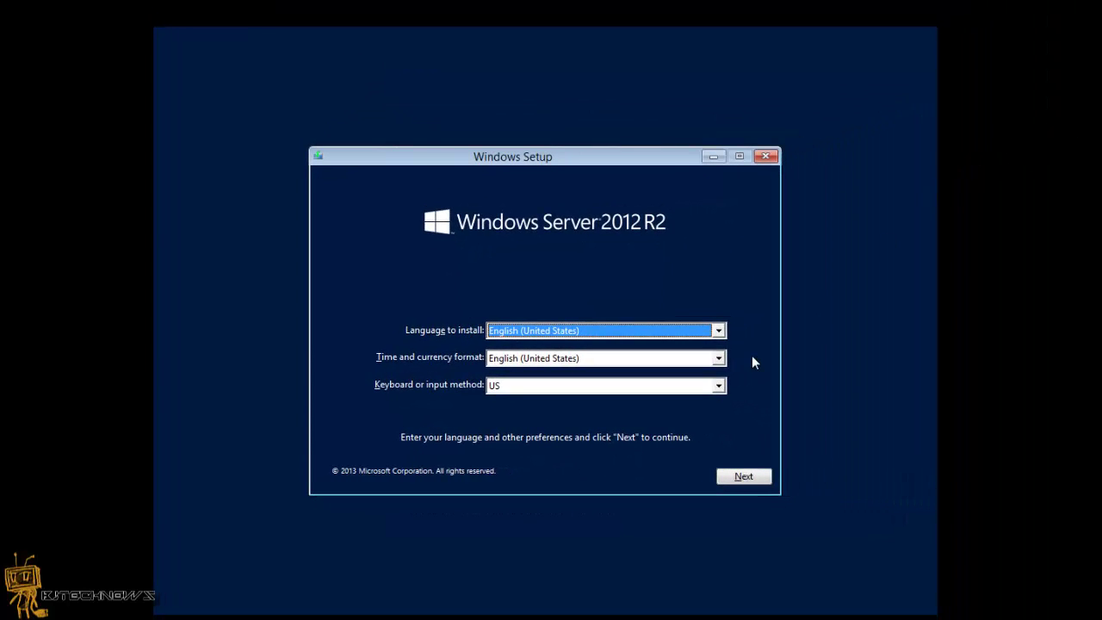
Accept the English (United States) setup defaults and snap the browser with the keys beside the VM
left_click(744, 478)
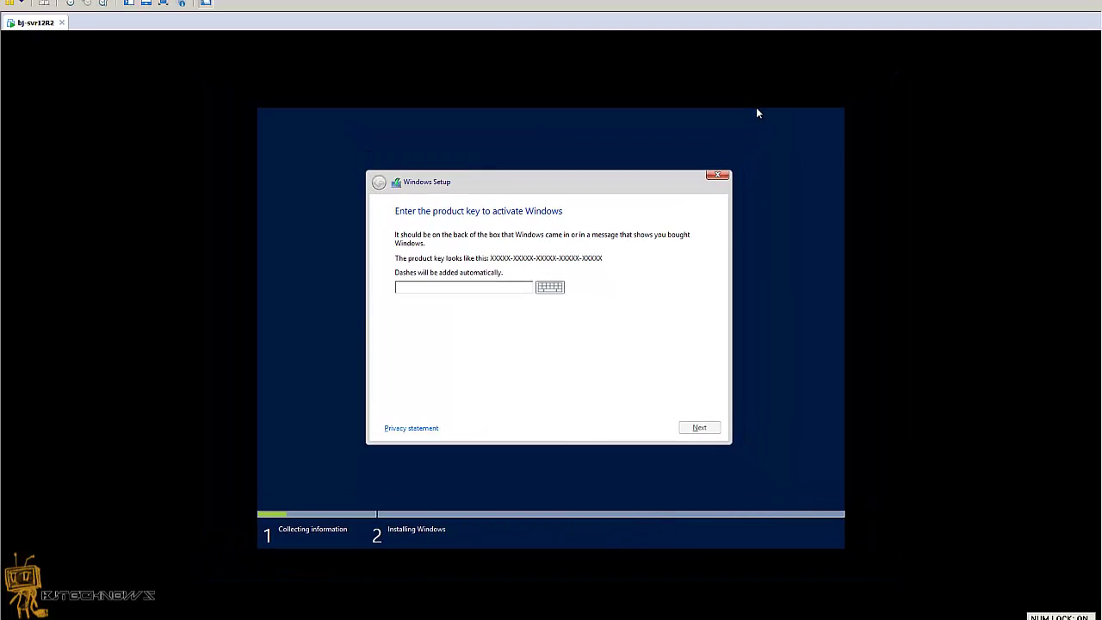
key("alt+Tab")
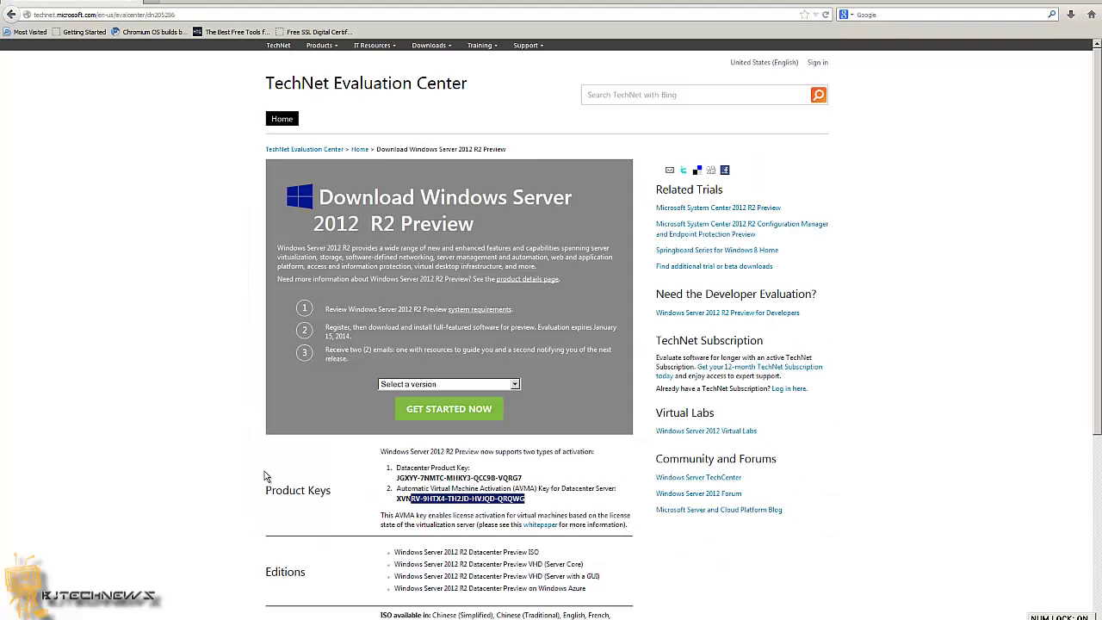
key("super+Right")
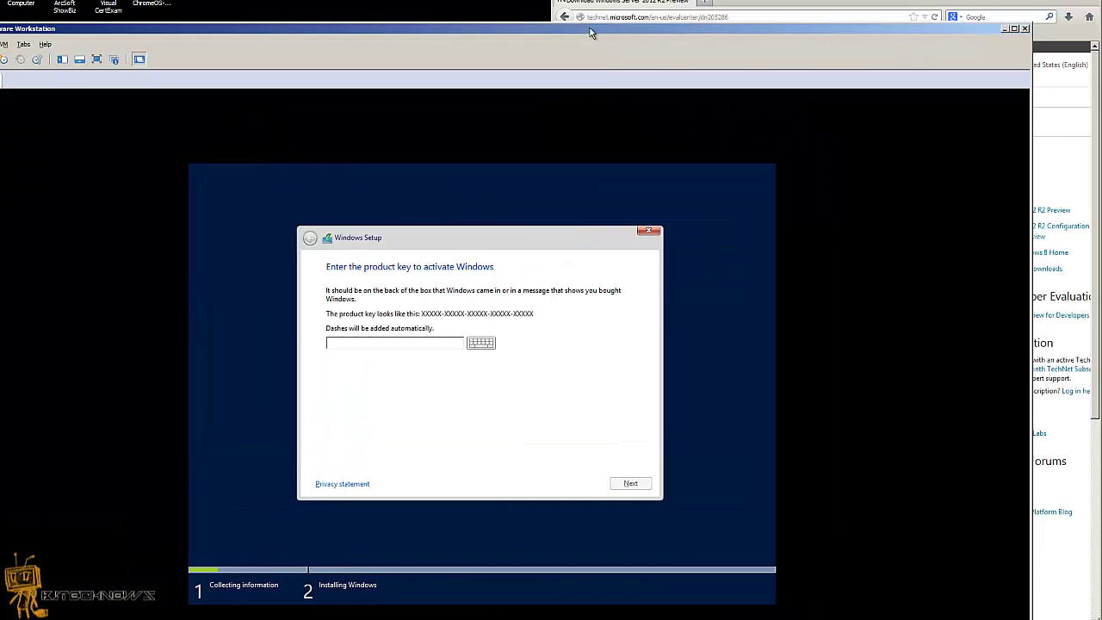
left_click_drag(591, 32, 313, 4)
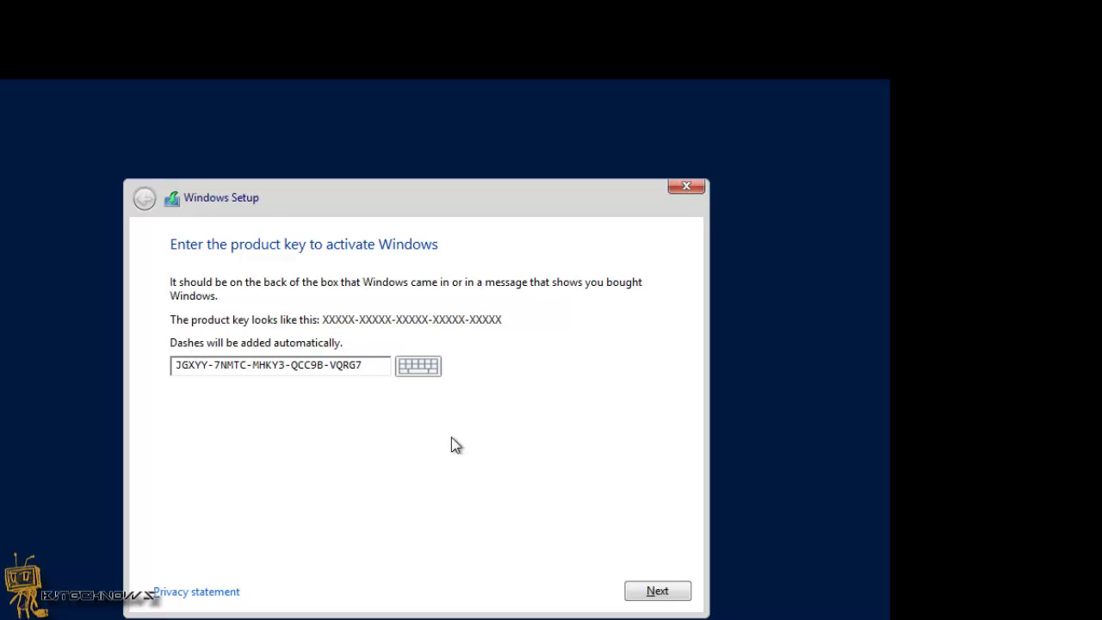
Confirm the product key and choose the Server with a GUI edition
left_click(646, 592)
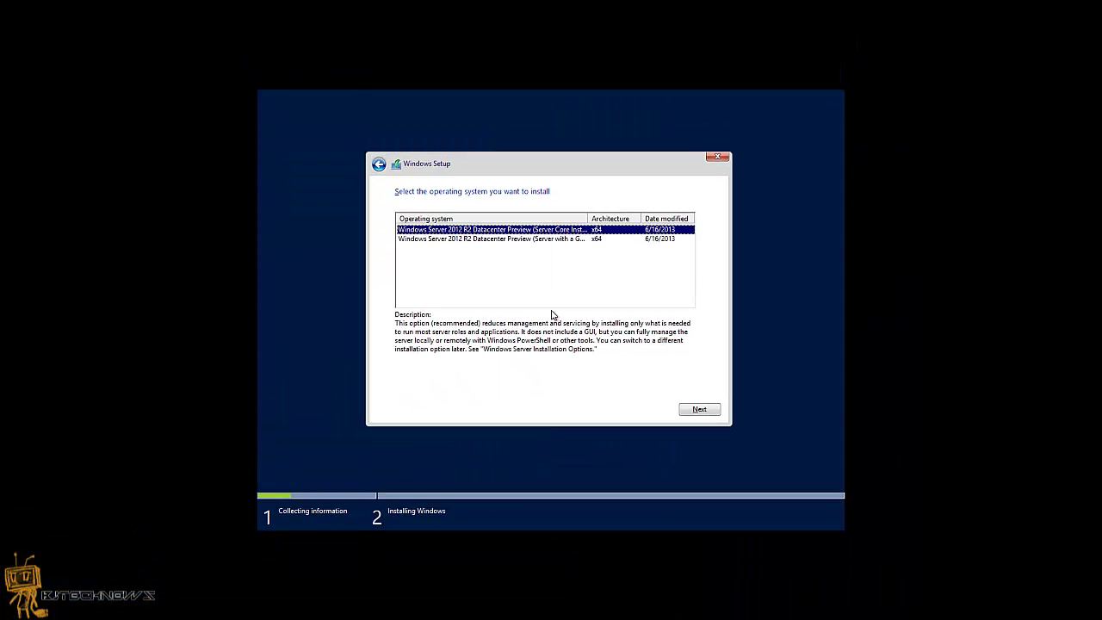
left_click_drag(590, 218, 661, 207)
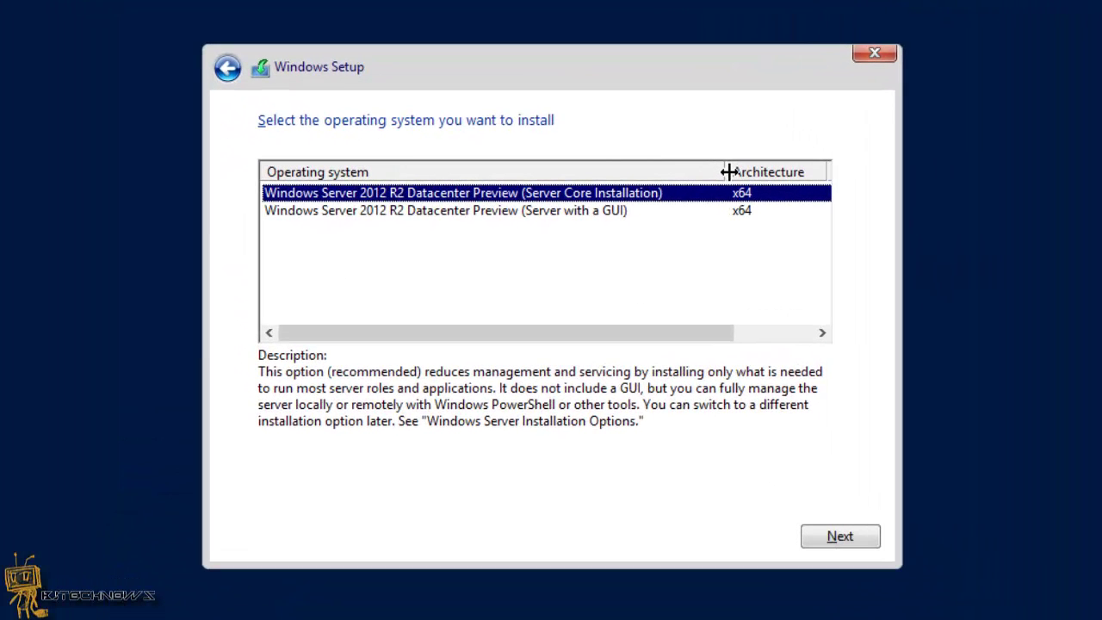
left_click(590, 214)
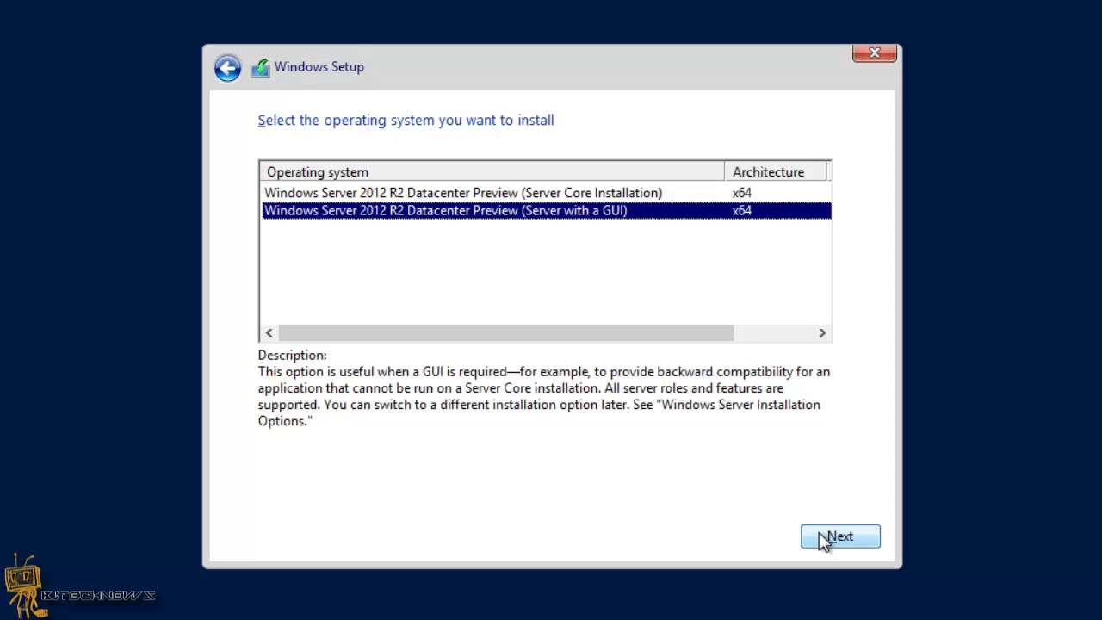
left_click(819, 535)
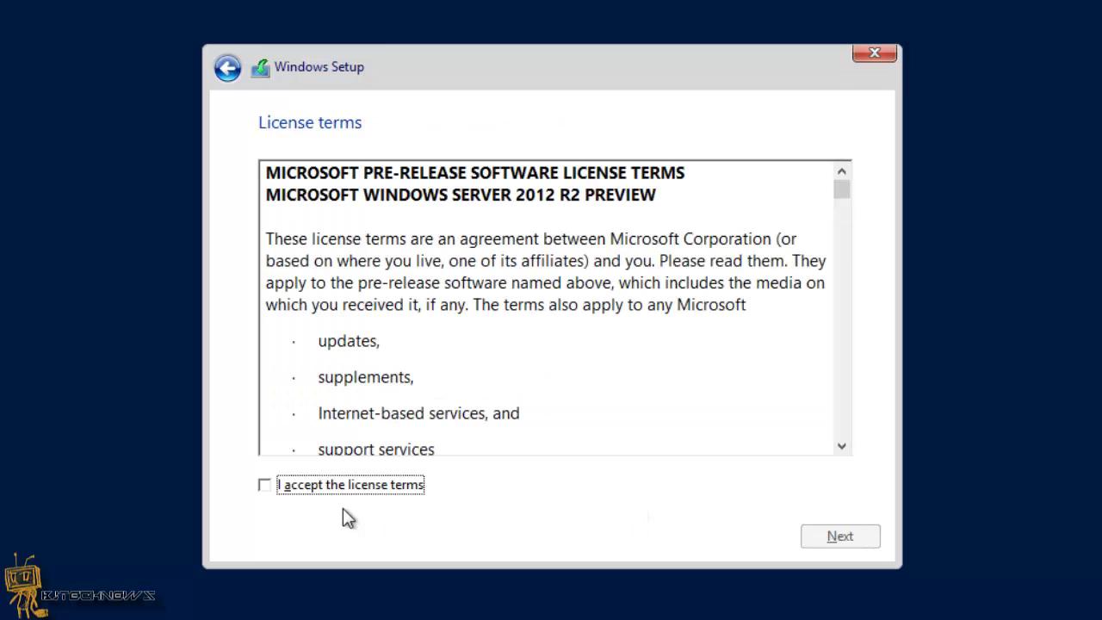
Accept the license terms and run a Custom install onto Drive 0's 10.0 GB unallocated space
left_click(351, 486)
left_click(851, 539)
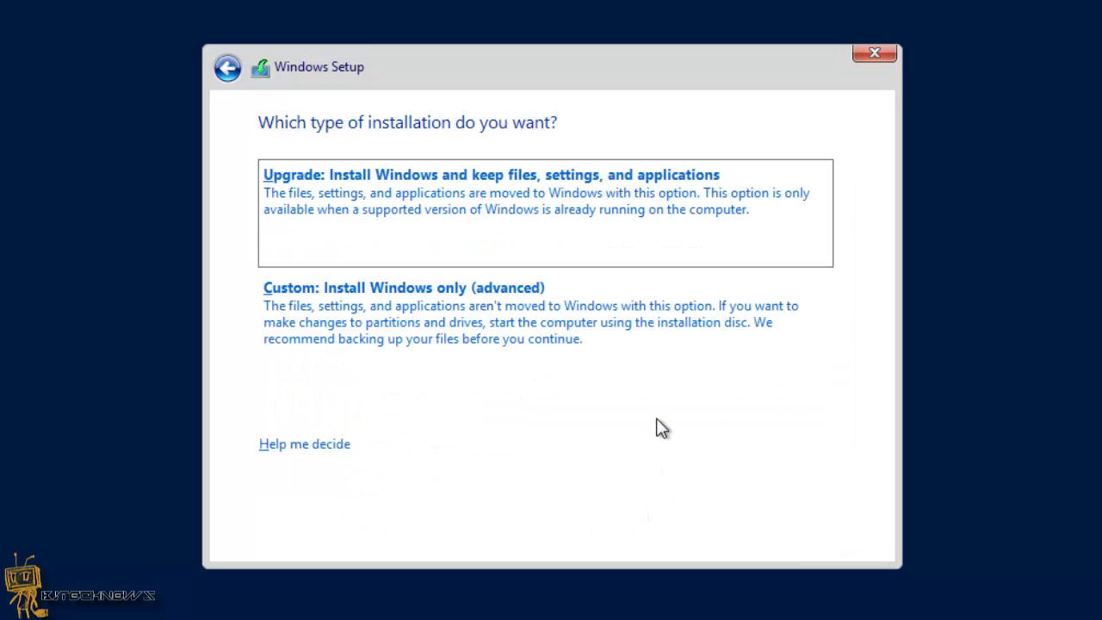
left_click(509, 338)
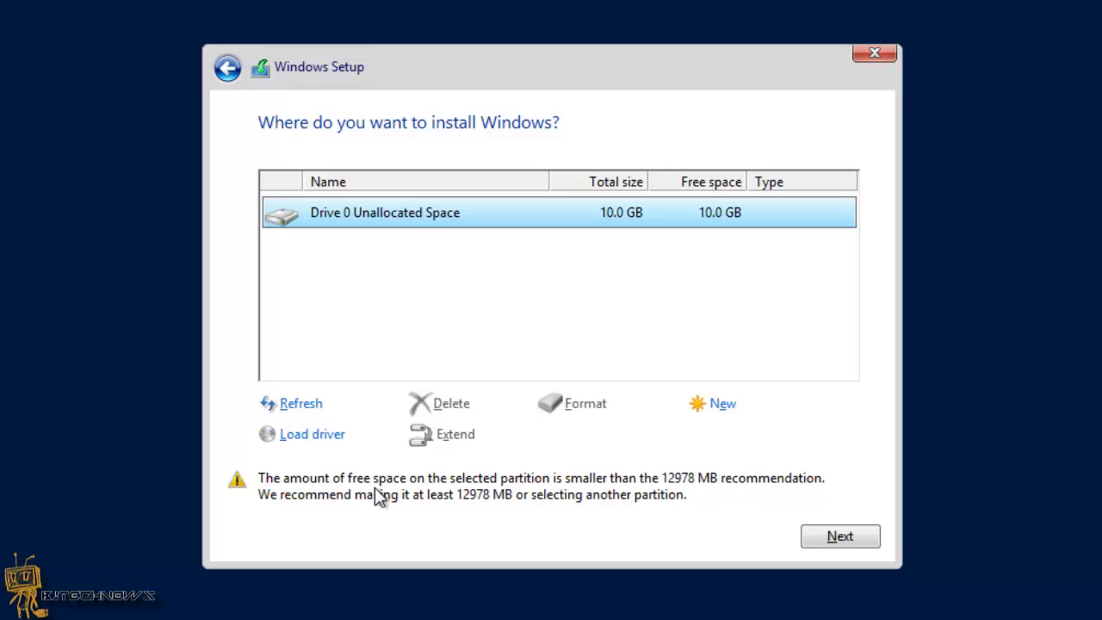
left_click(838, 537)
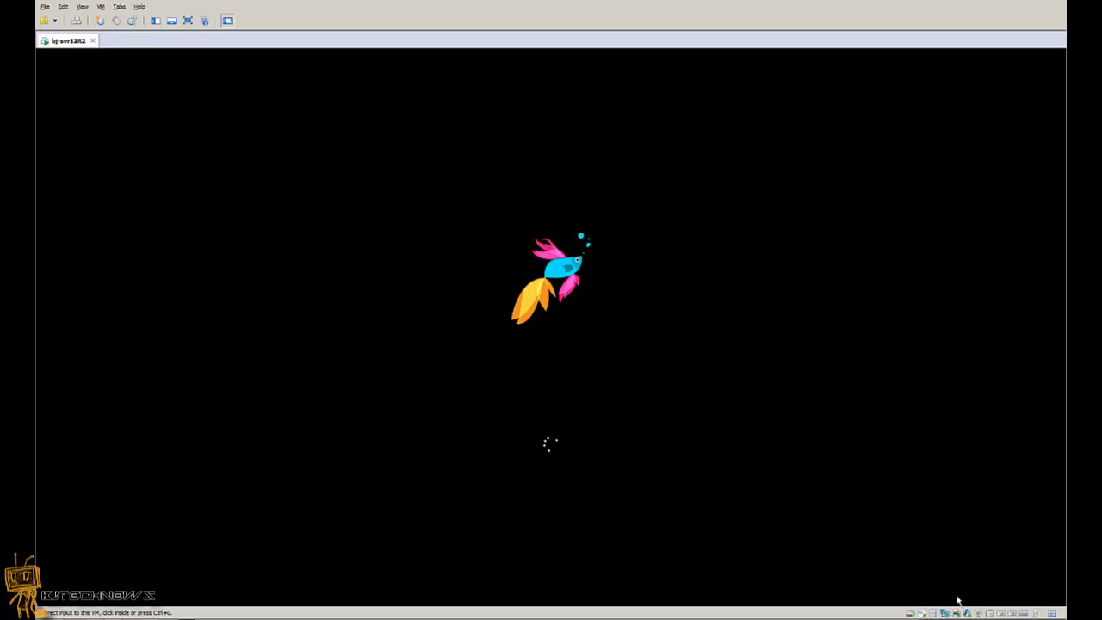
Give the VM console keyboard and mouse control while installation runs to the Settings page
left_click(751, 389)
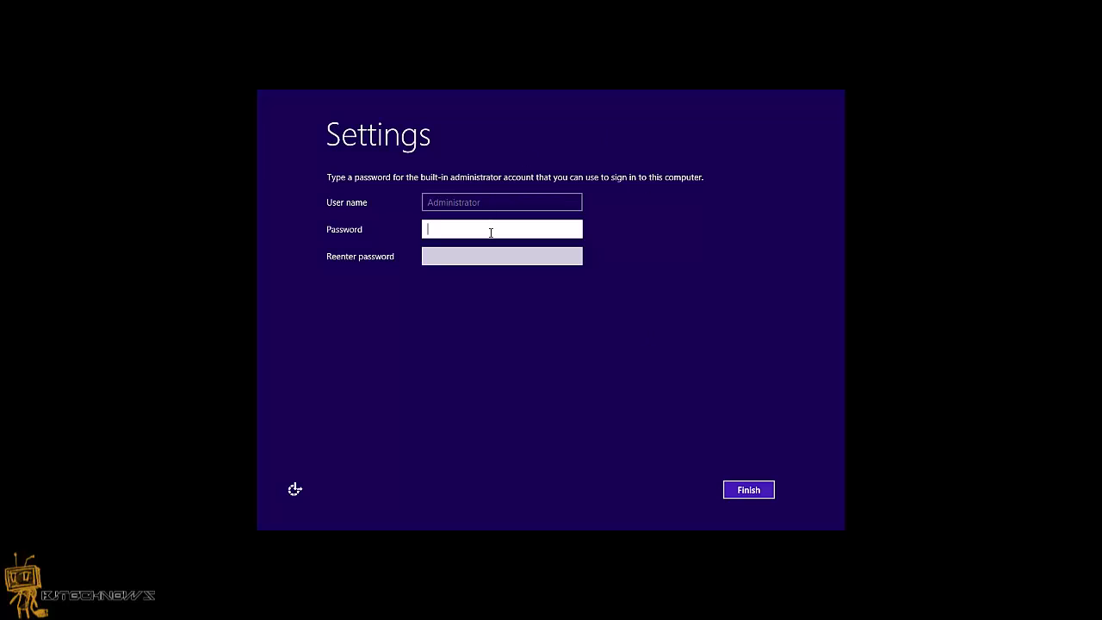
Enter and confirm the built-in Administrator password, then finish setup
type("P@ssw0rd")
key("Tab")
type("P@")
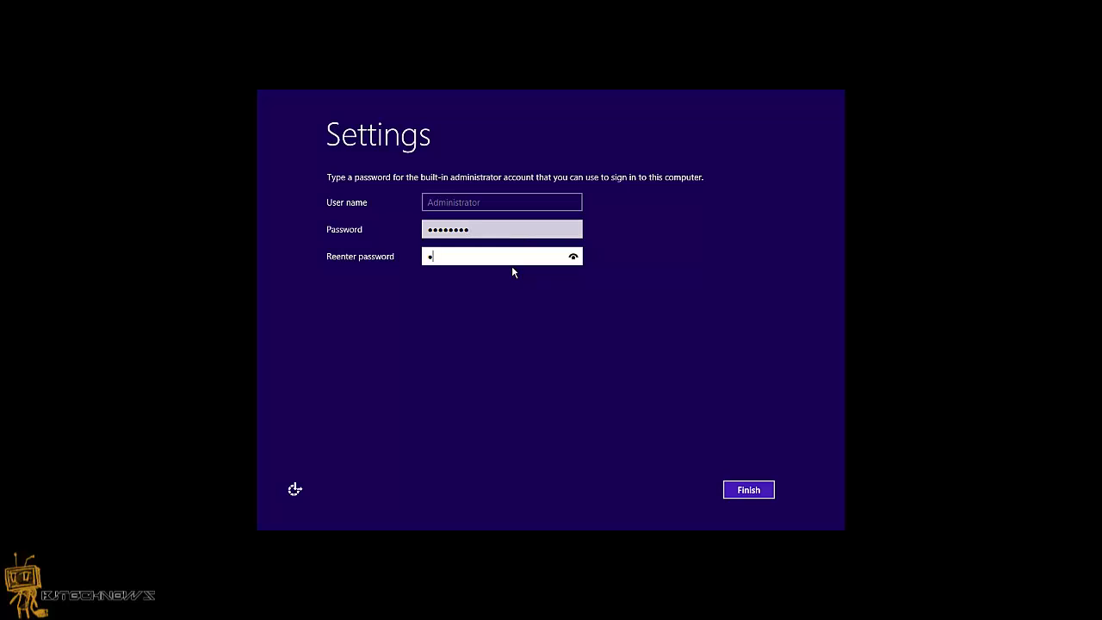
type("ssw0rd")
left_click(751, 487)
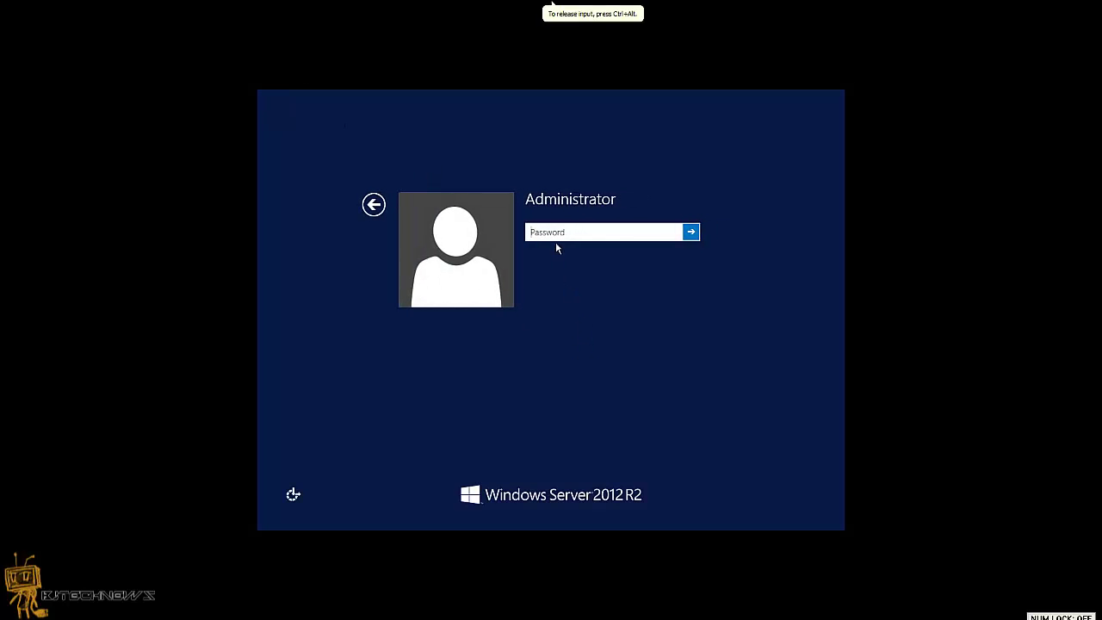
Sign in as Administrator with the account password
type("****")
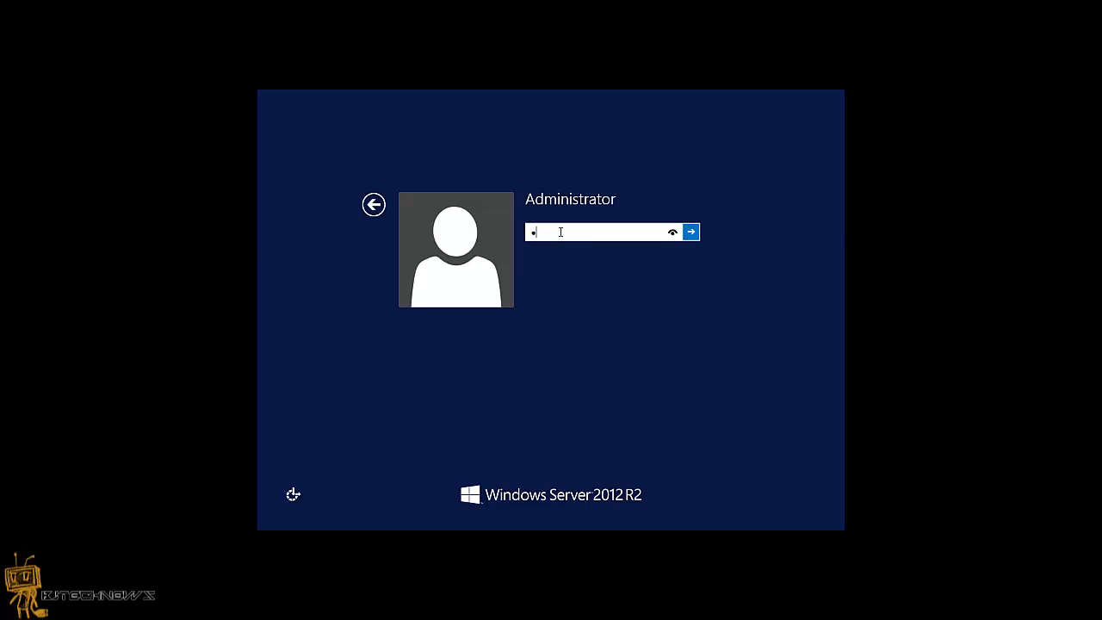
type("****")
key("Return")
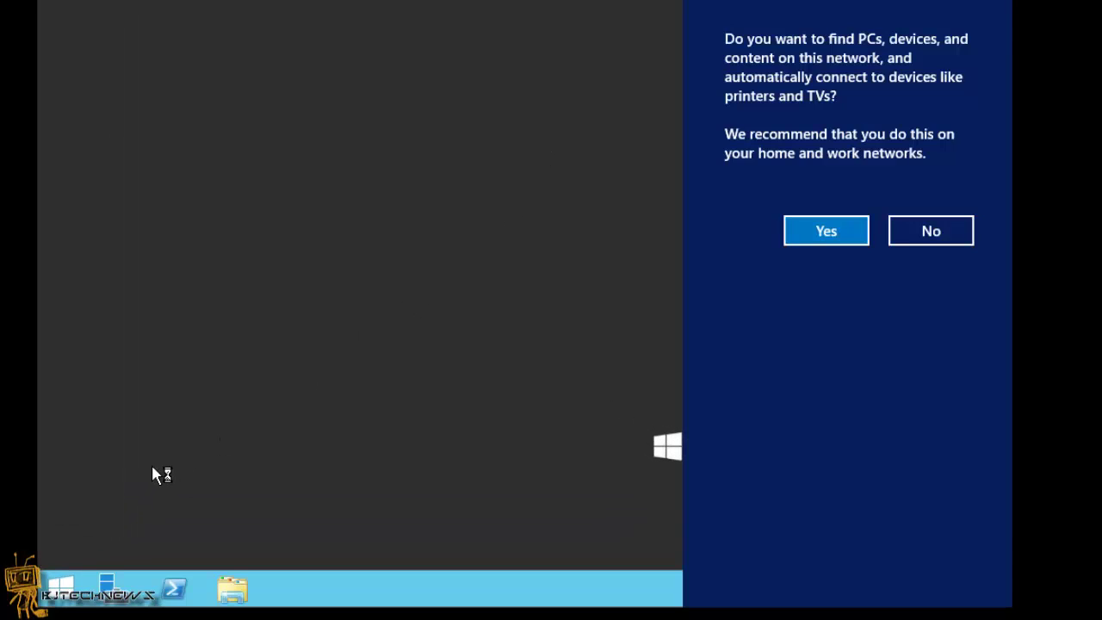
Decline network discovery and apply a 1920 × 1080 screen resolution
left_click(932, 227)
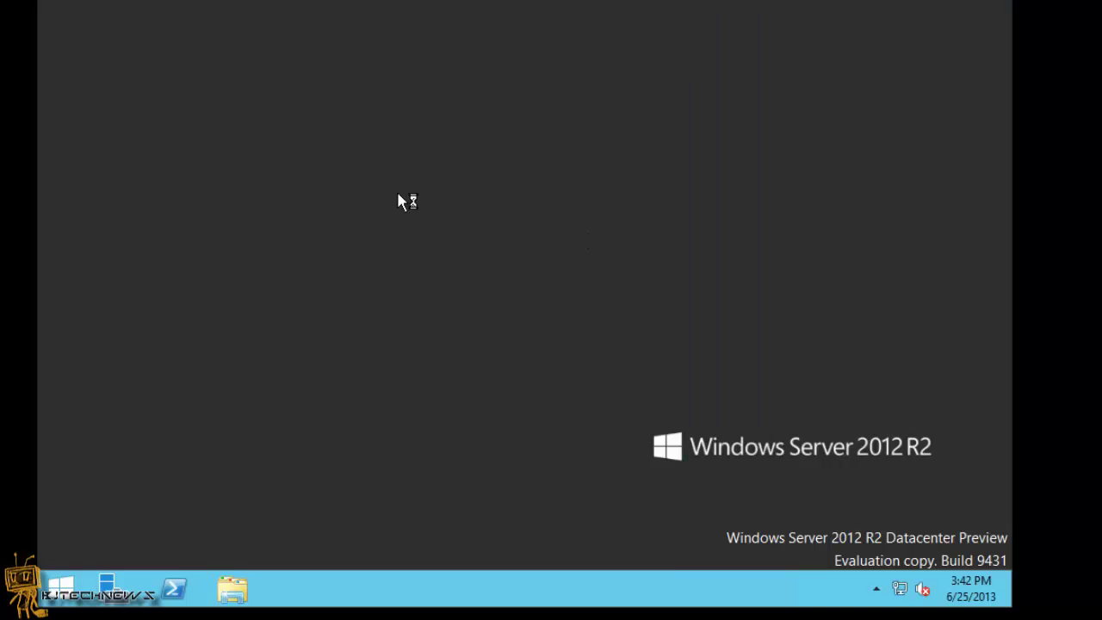
right_click(309, 115)
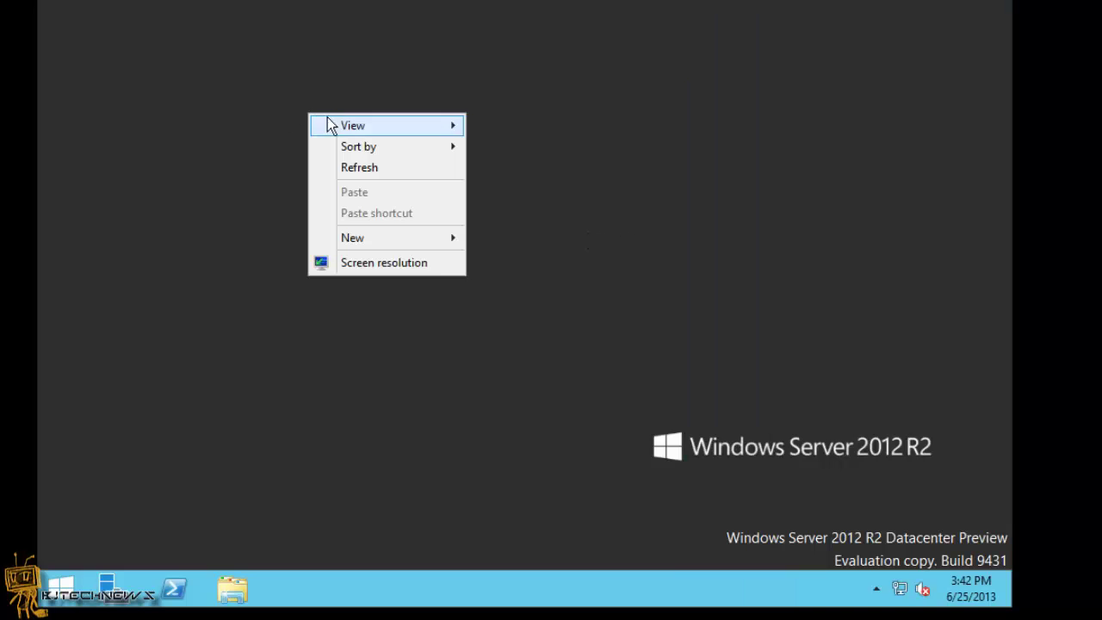
left_click(374, 263)
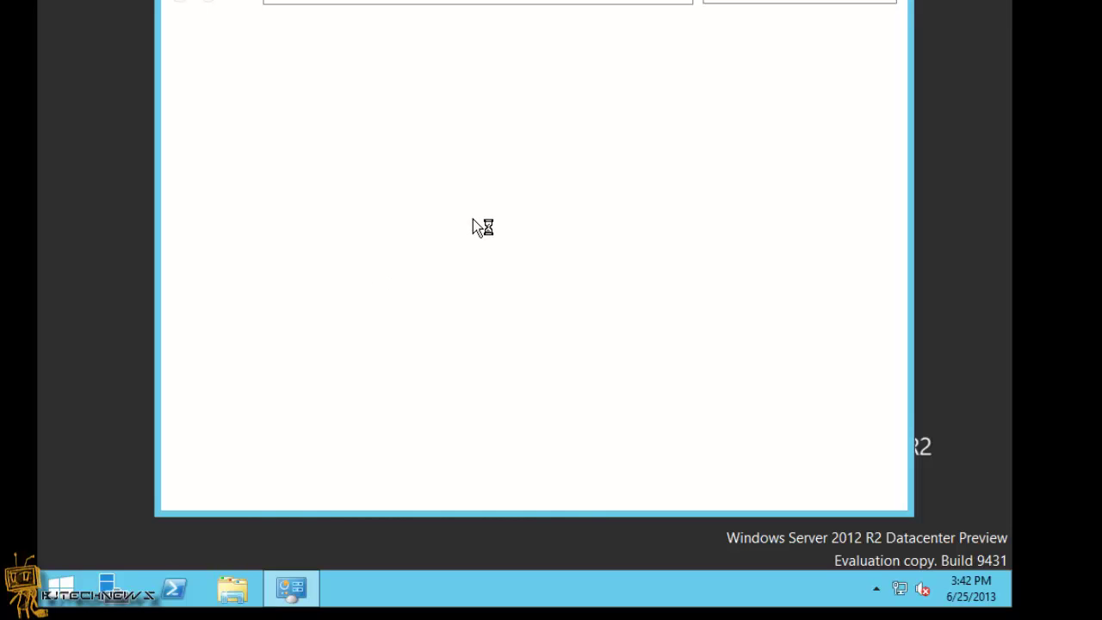
left_click(439, 226)
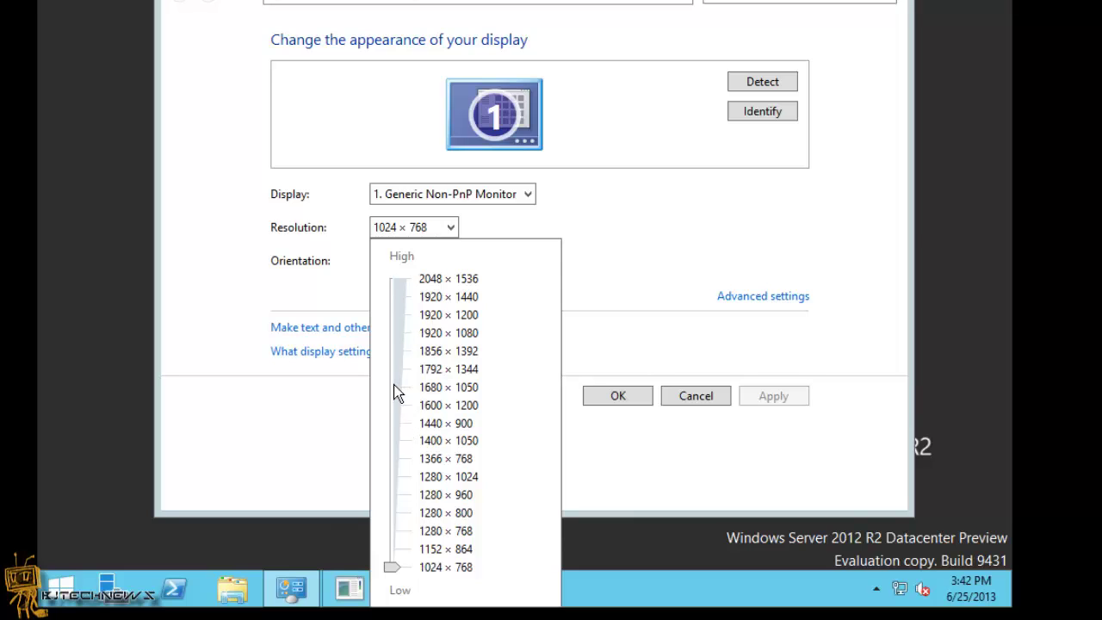
left_click(391, 333)
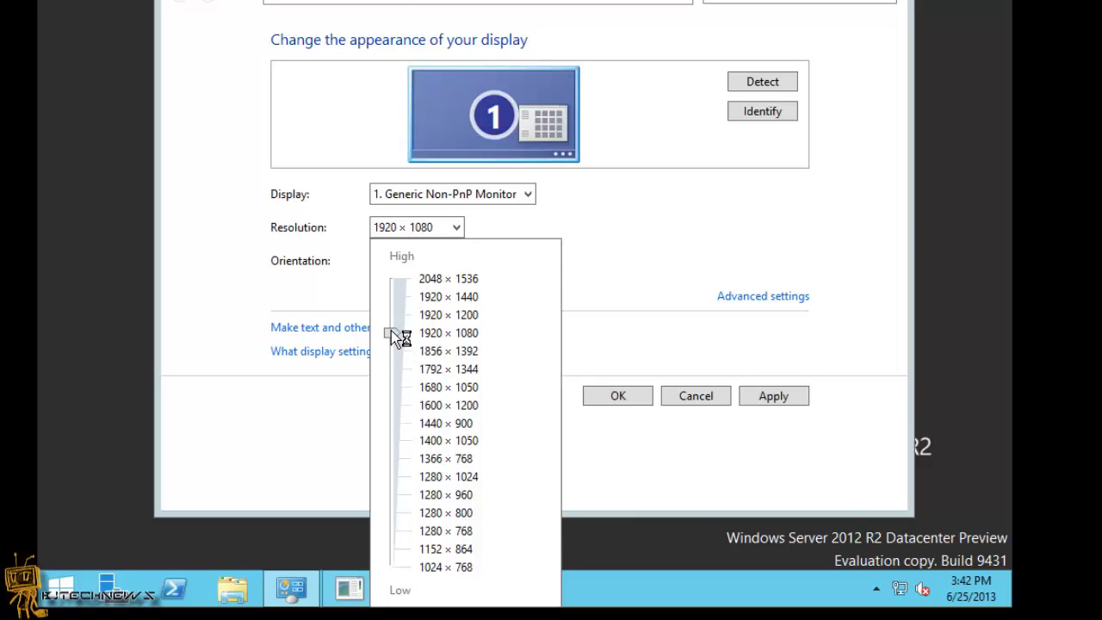
left_click(762, 396)
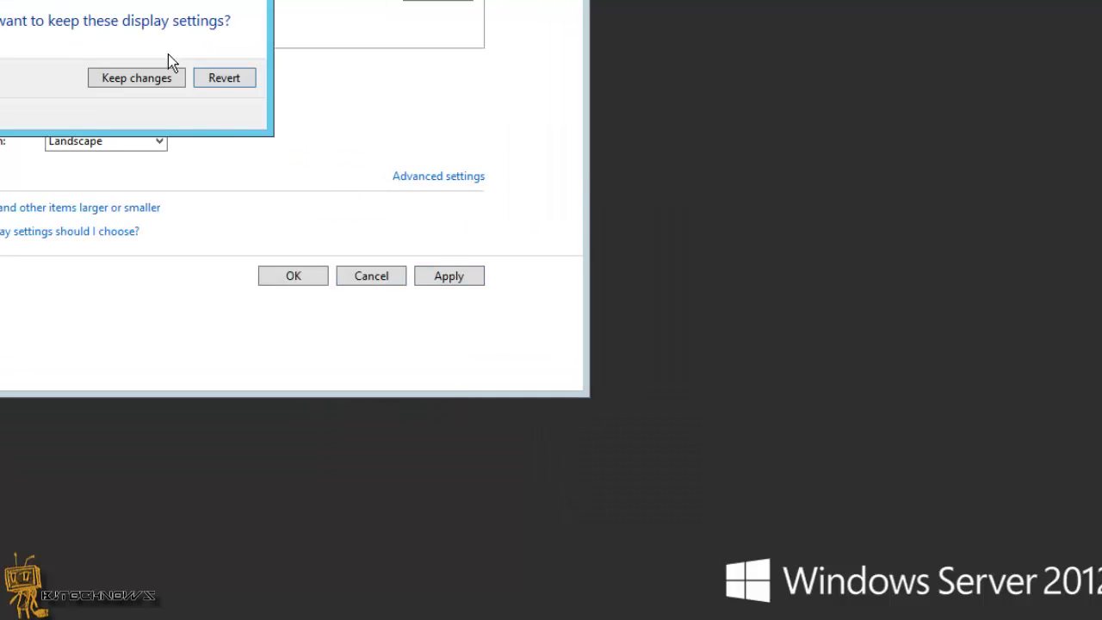
Keep the 1920 × 1080 display settings, close the window, and answer the Error Reporting prompt
left_click(166, 78)
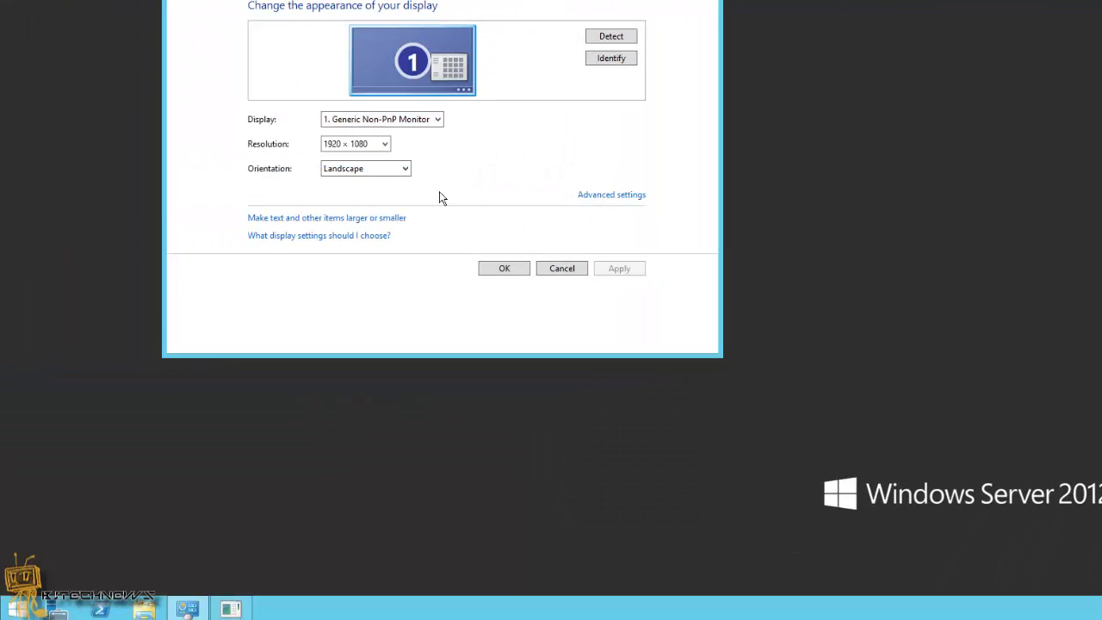
left_click(504, 268)
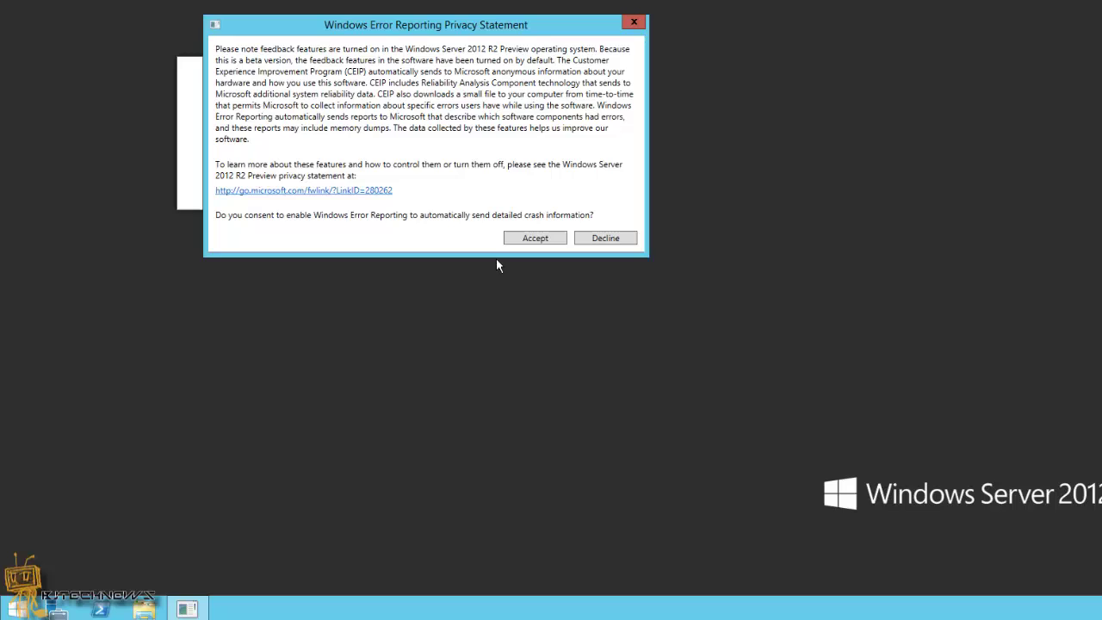
left_click(541, 240)
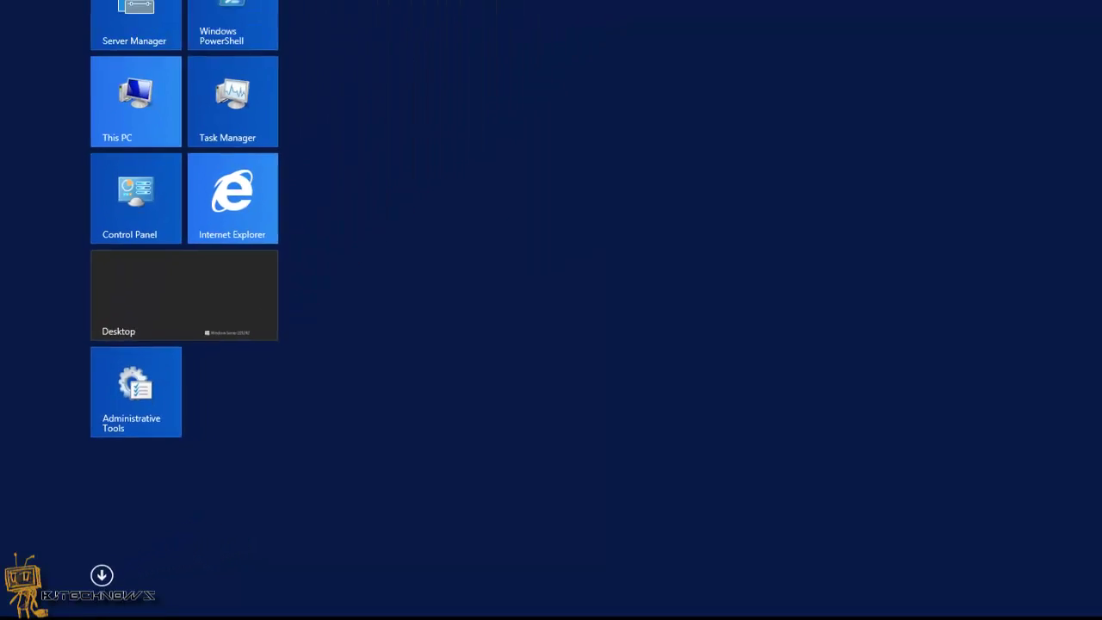
Toggle the Start screen's Apps view and back, then open the Desktop tile
key("Num_Lock")
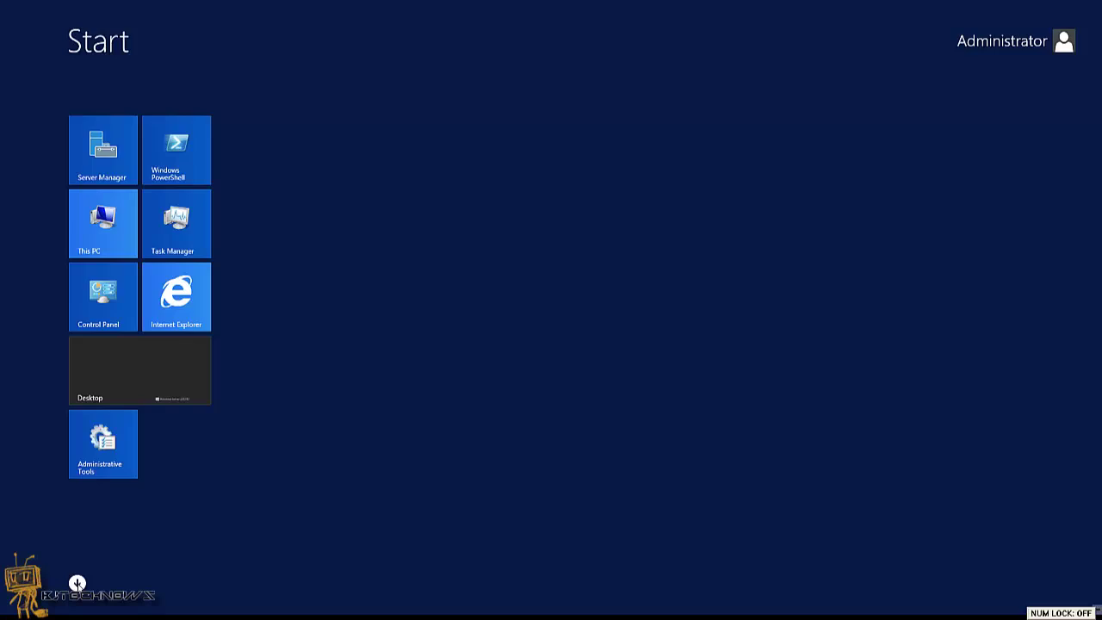
left_click(76, 582)
left_click(76, 582)
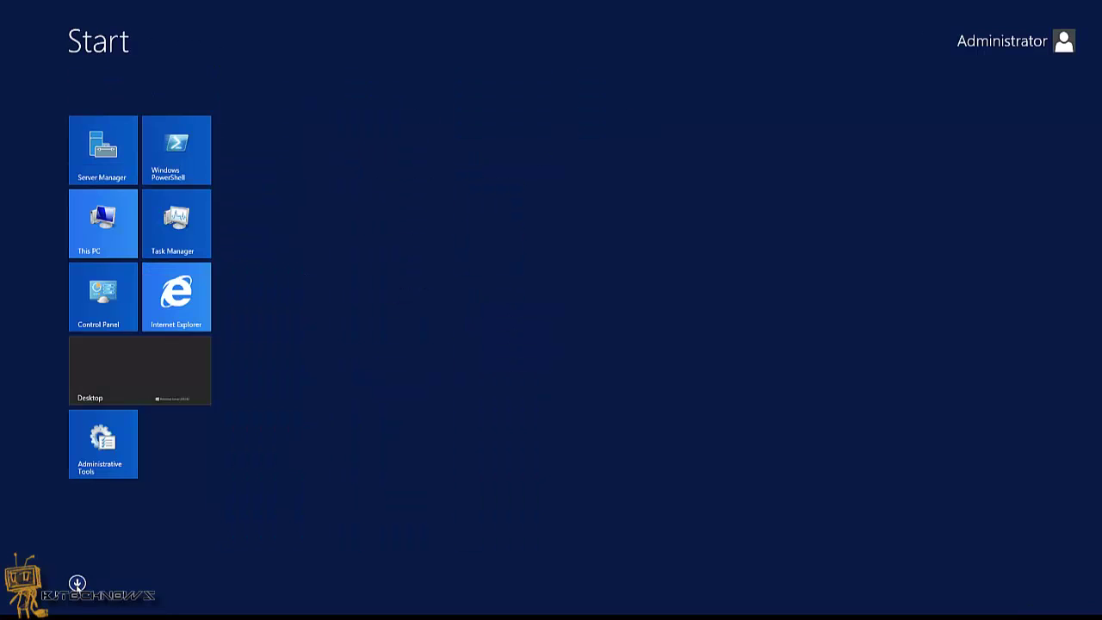
left_click(167, 400)
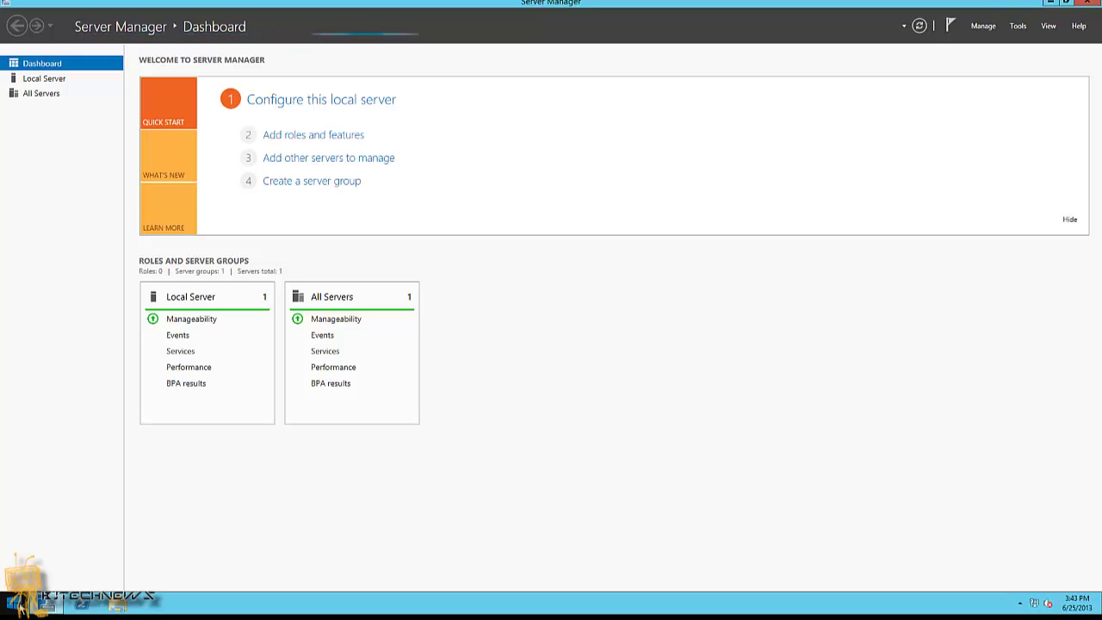
Return from Start to the desktop, then reopen Start and launch the Control Panel tile
left_click(19, 605)
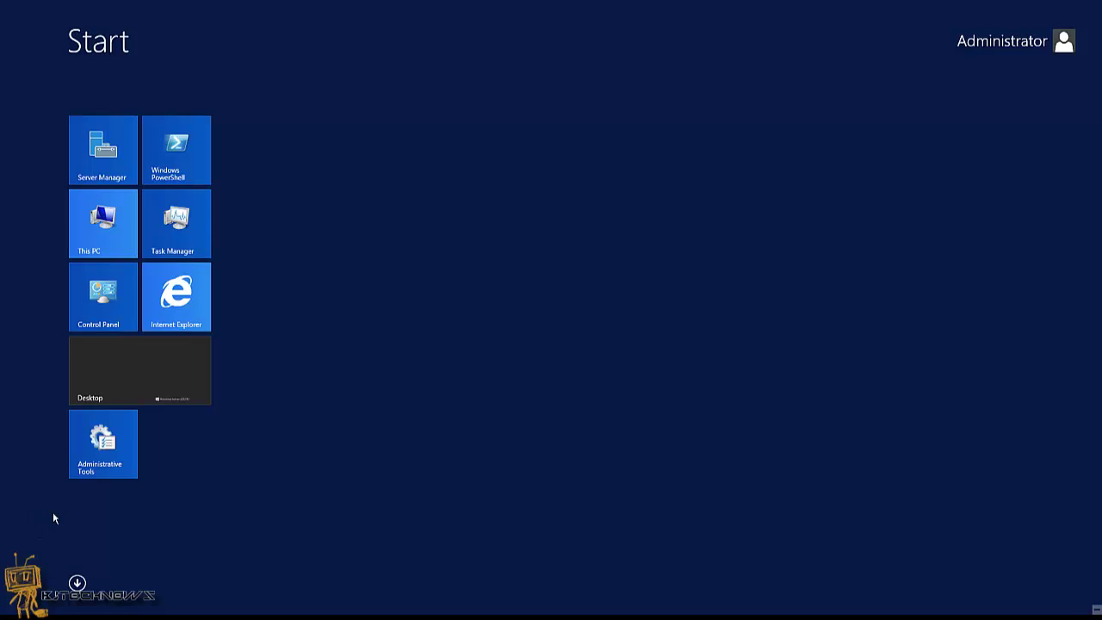
key("Num_Lock")
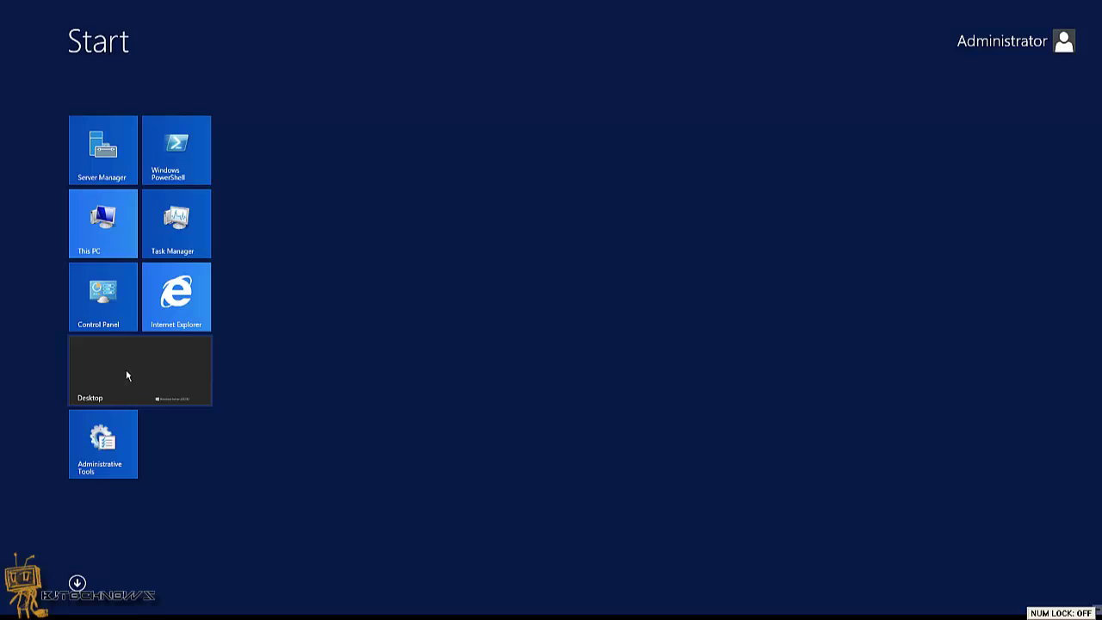
left_click(140, 369)
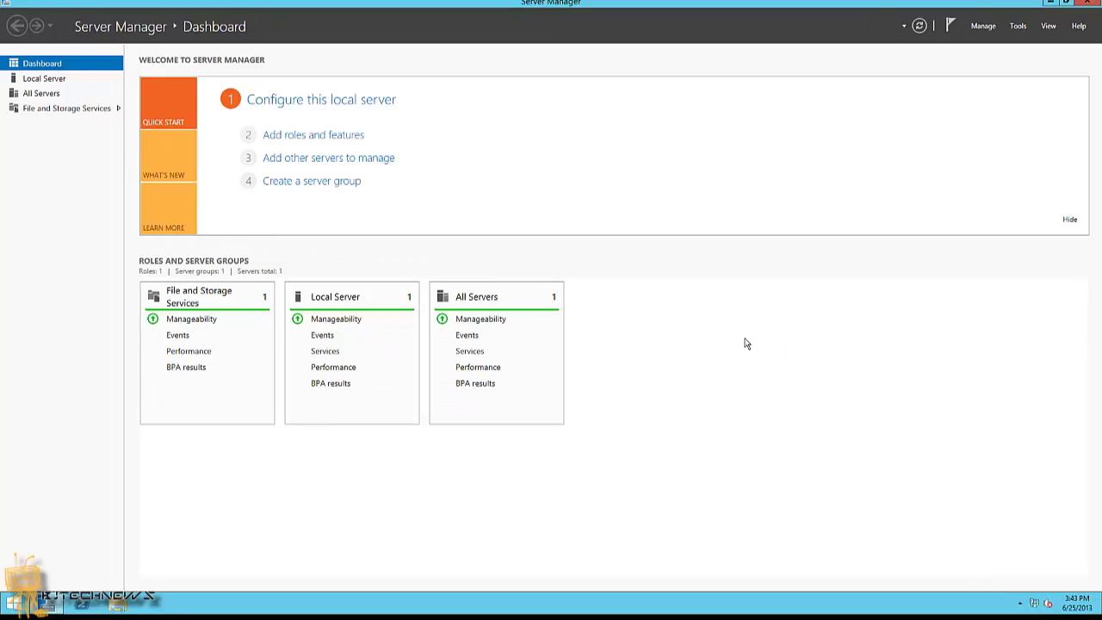
left_click(7, 606)
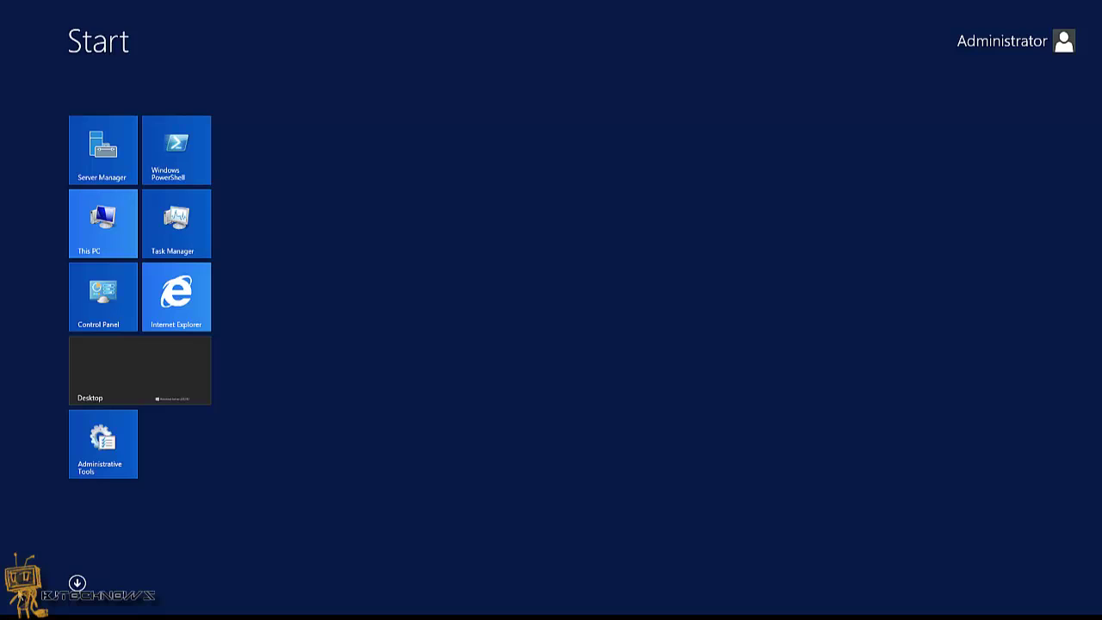
left_click(114, 305)
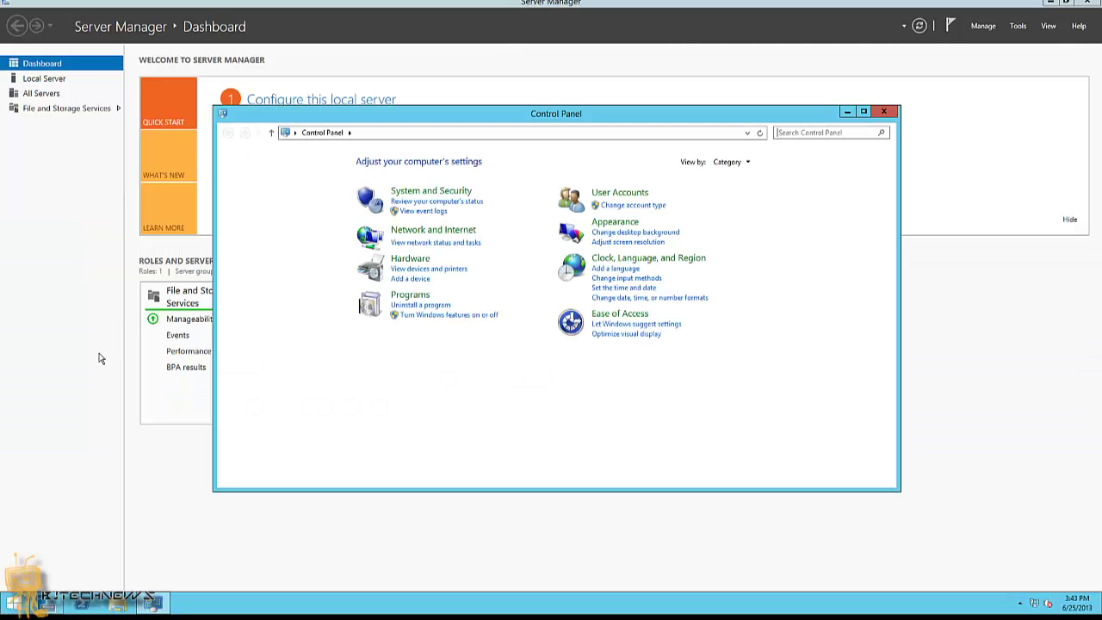
Switch Control Panel's View by setting to Small icons
left_click(748, 163)
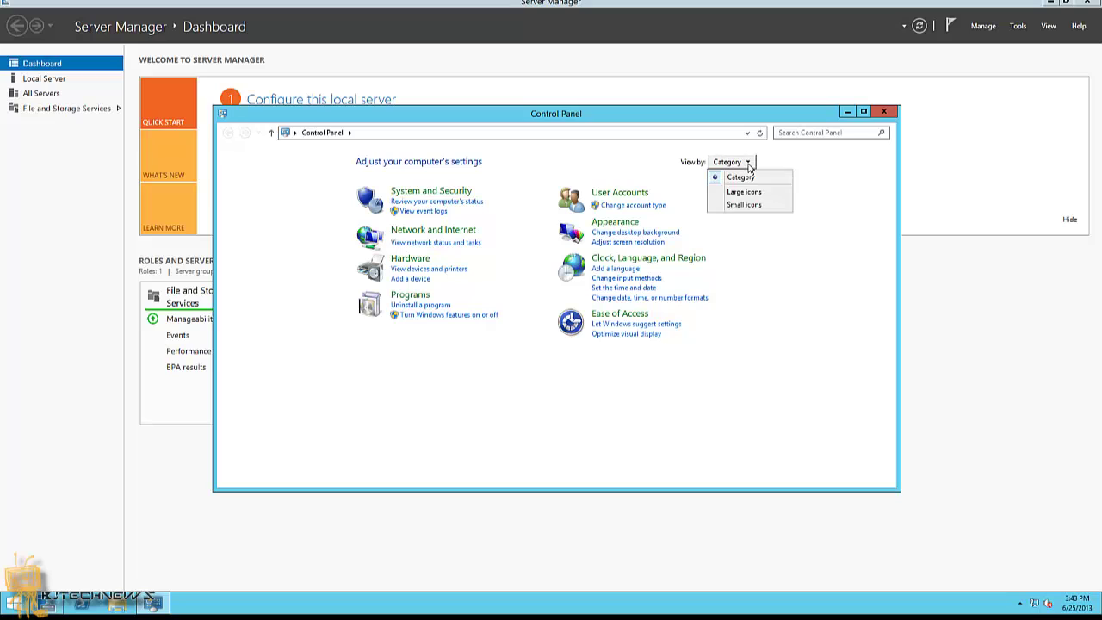
left_click(750, 206)
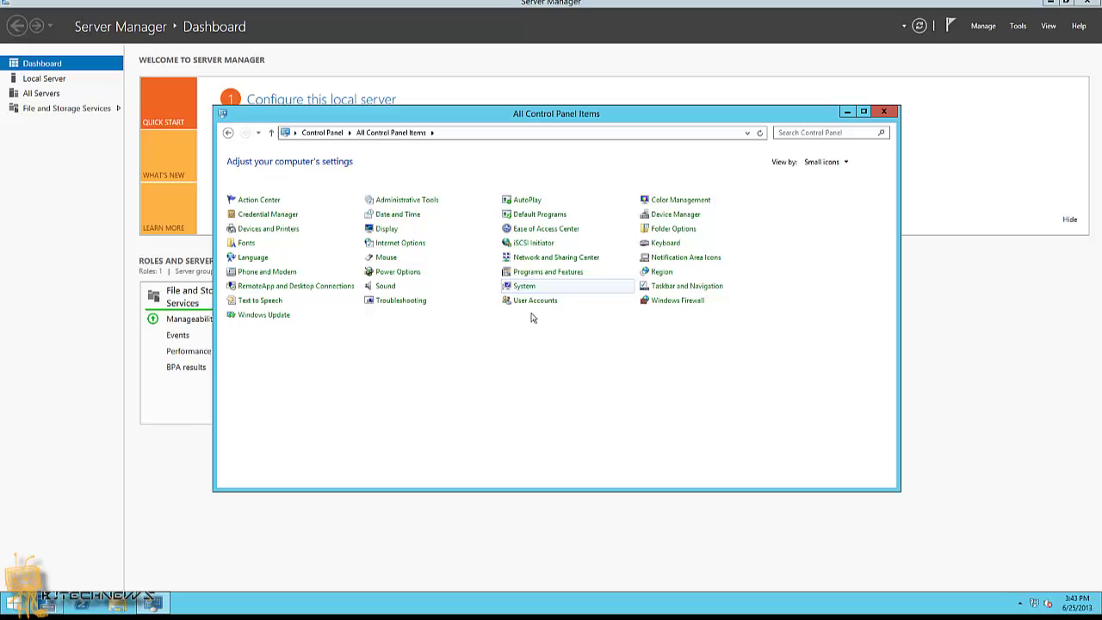
key("Num_Lock")
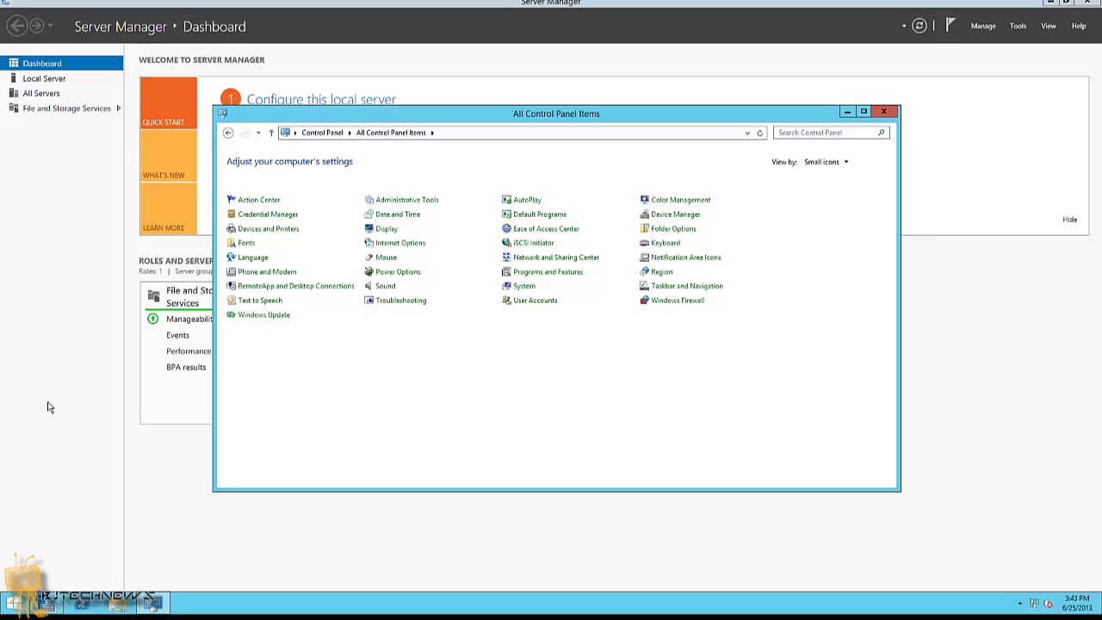
key("Num_Lock")
Dismiss the Start screen and return to the desktop with Control Panel showing
key("super")
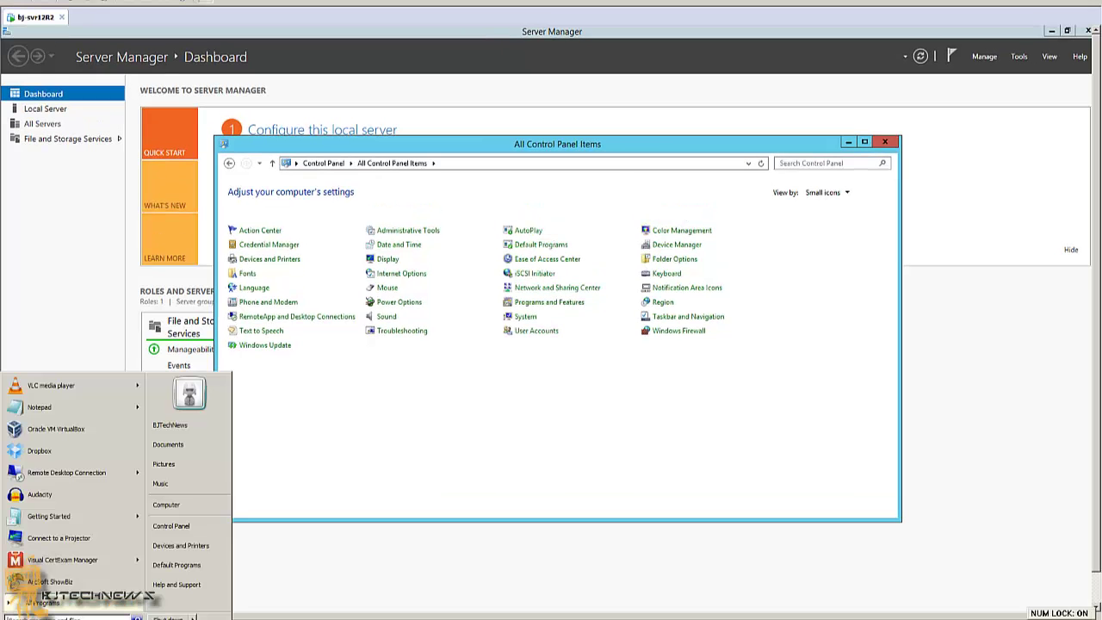
left_click(340, 425)
key("Num_Lock")
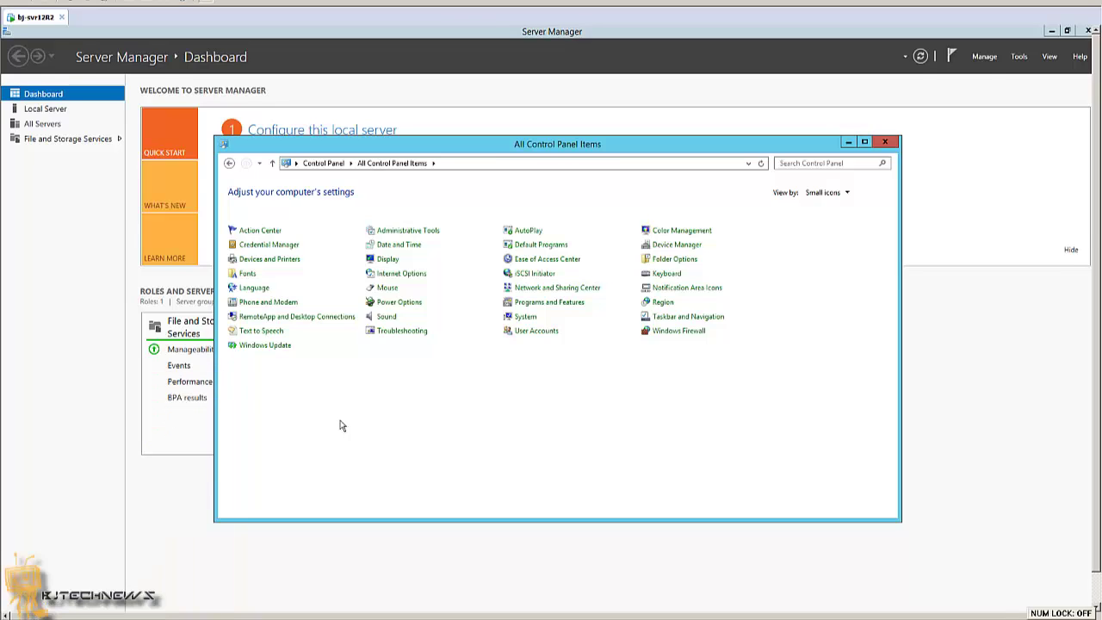
left_click(11, 605)
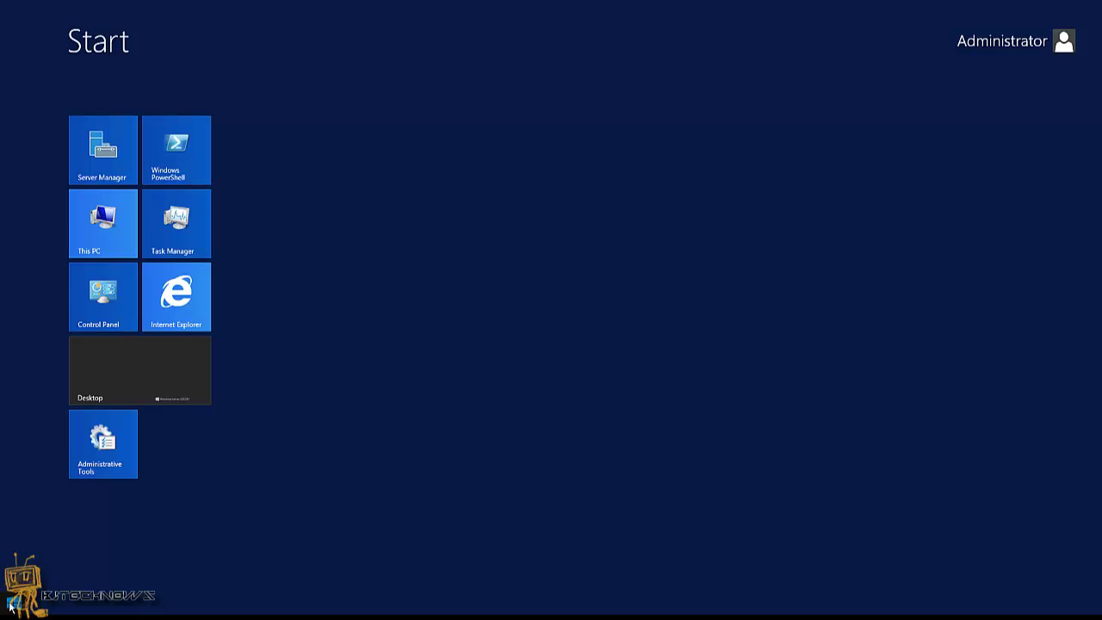
left_click(167, 381)
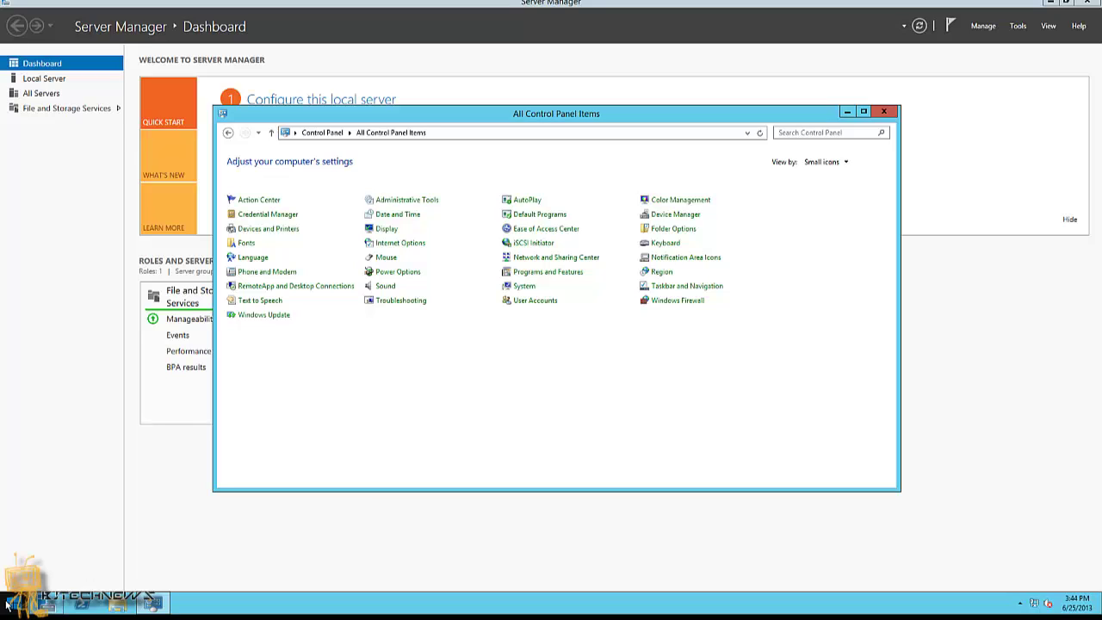
key("Num_Lock")
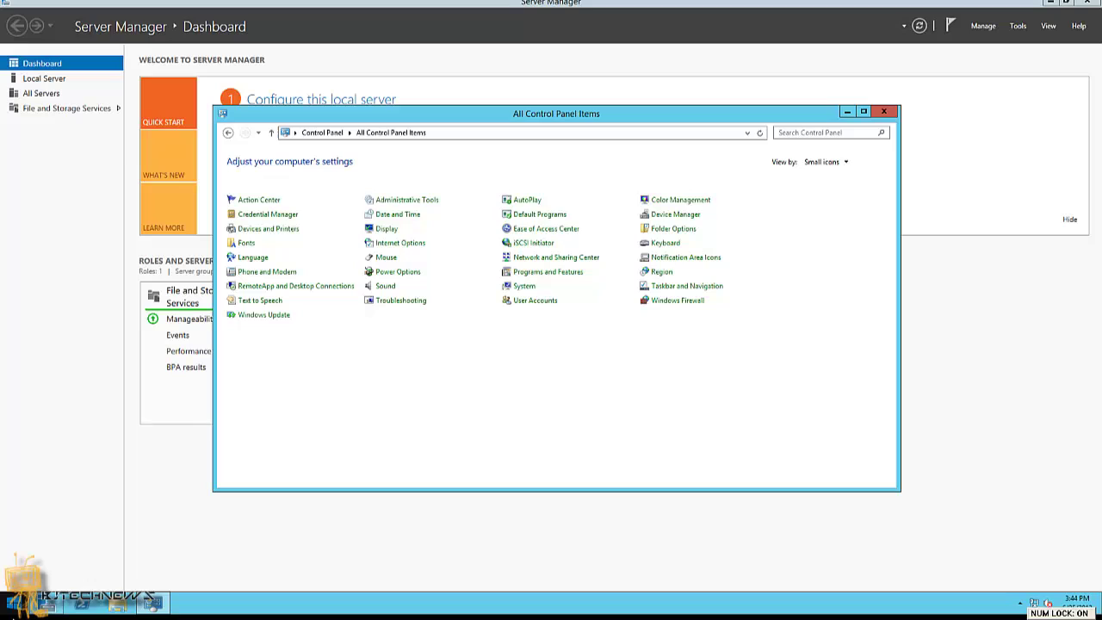